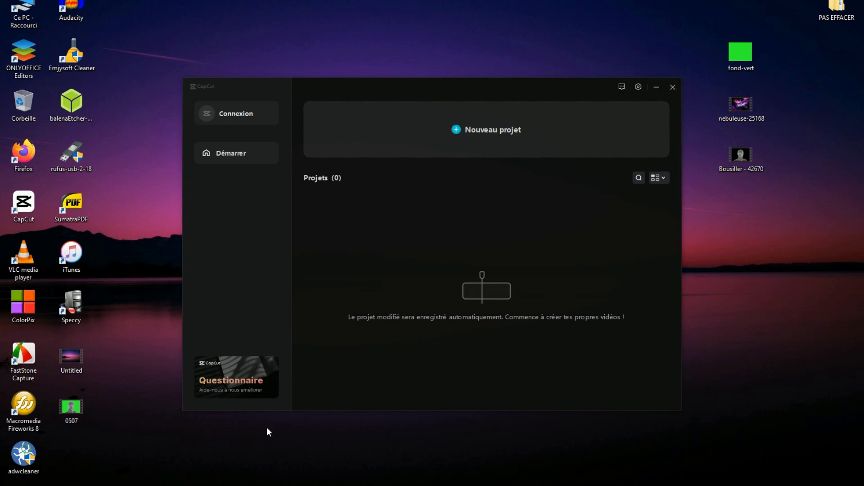
- Check the interface language in the application settings and close them without saving
click(638, 88)
click(452, 128)
click(506, 187)
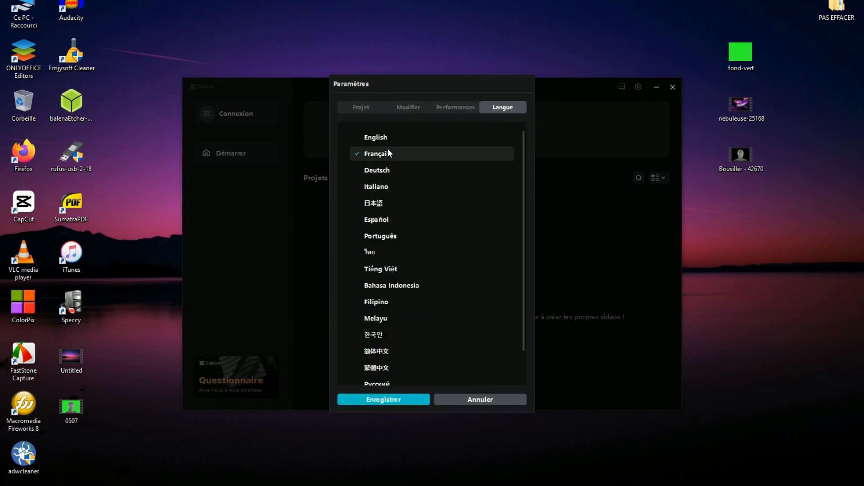
click(504, 397)
- Set the project save location to the desktop folder (Bureau) in the settings and save
click(641, 87)
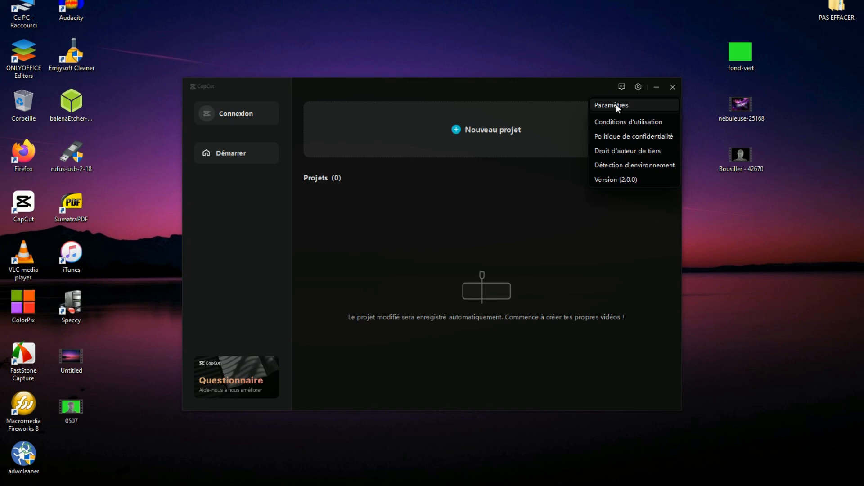
click(615, 106)
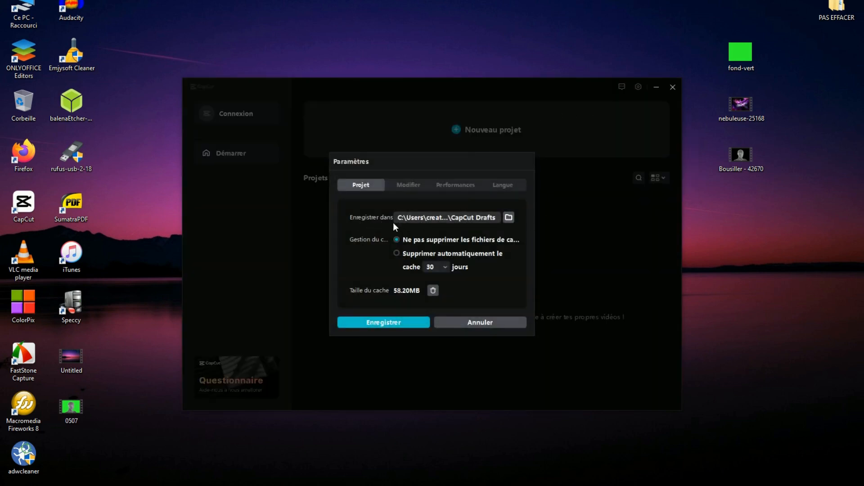
click(508, 218)
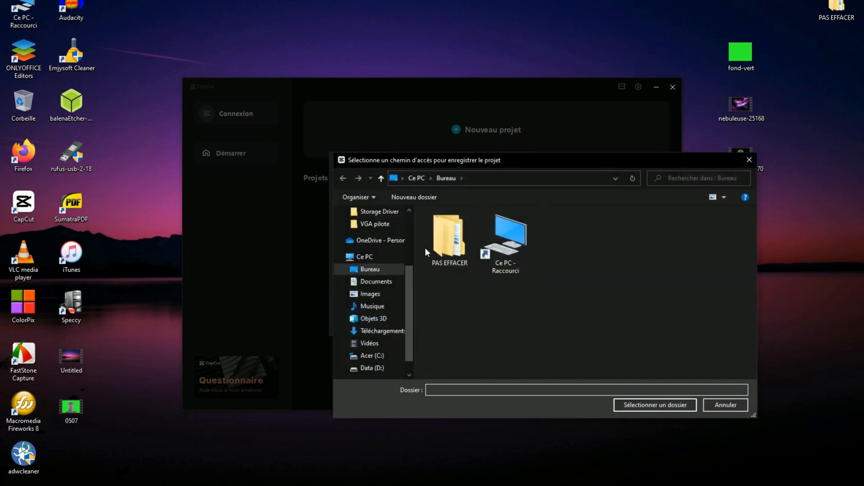
click(367, 270)
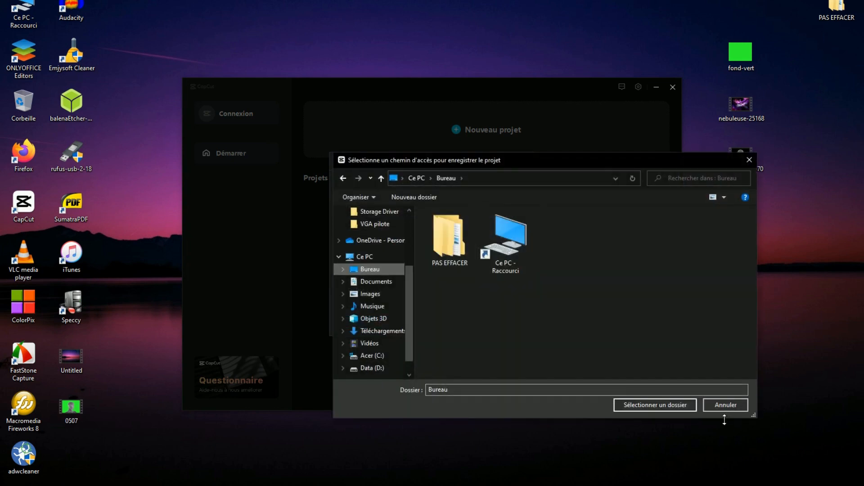
click(679, 406)
click(405, 321)
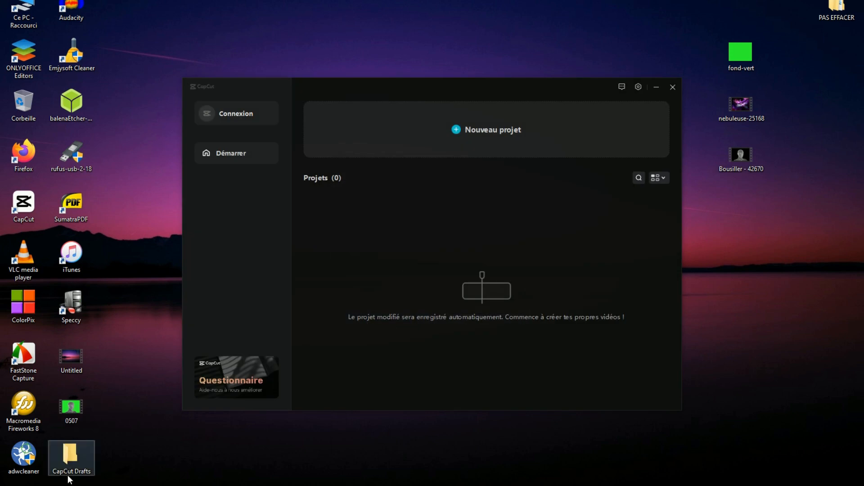
- Create a new project and import the Bousiller - 42670 video and the fond-vert image from the desktop
click(488, 131)
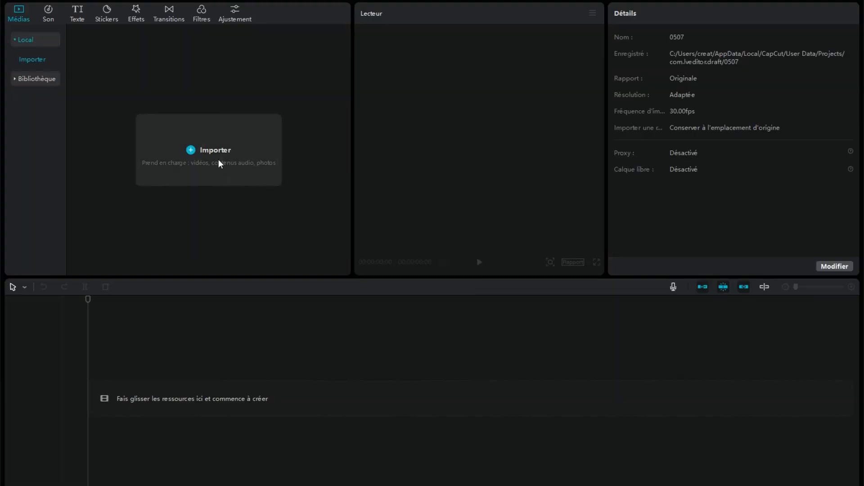
drag(504, 0, 634, 216)
drag(747, 156, 374, 258)
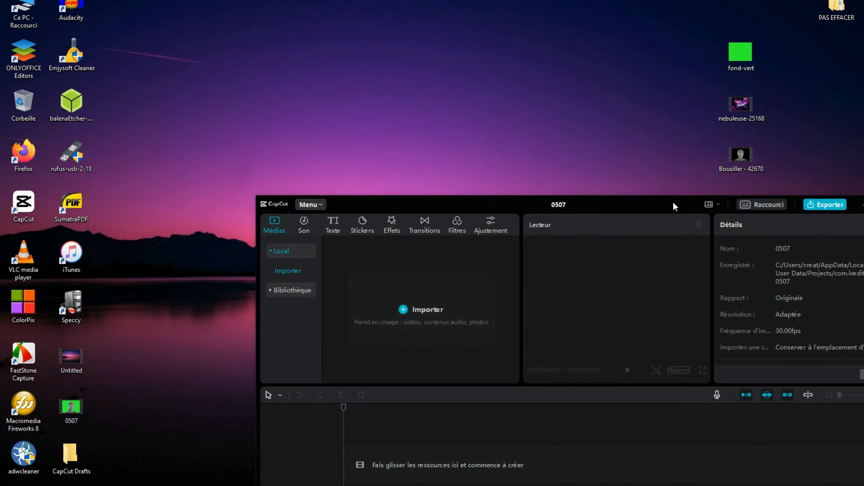
drag(673, 206, 604, 196)
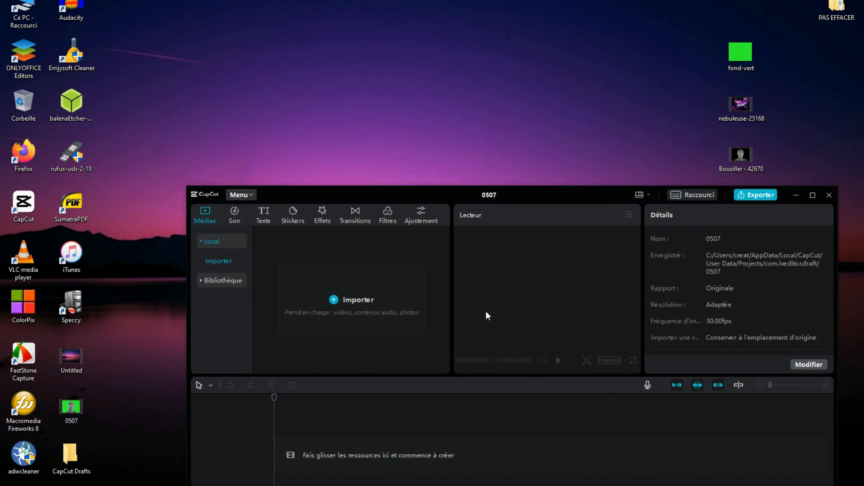
drag(740, 158, 344, 310)
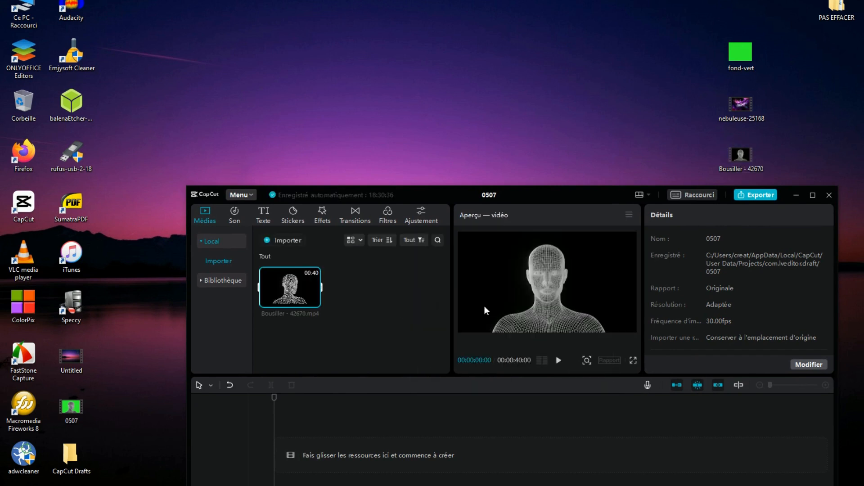
drag(739, 57, 386, 288)
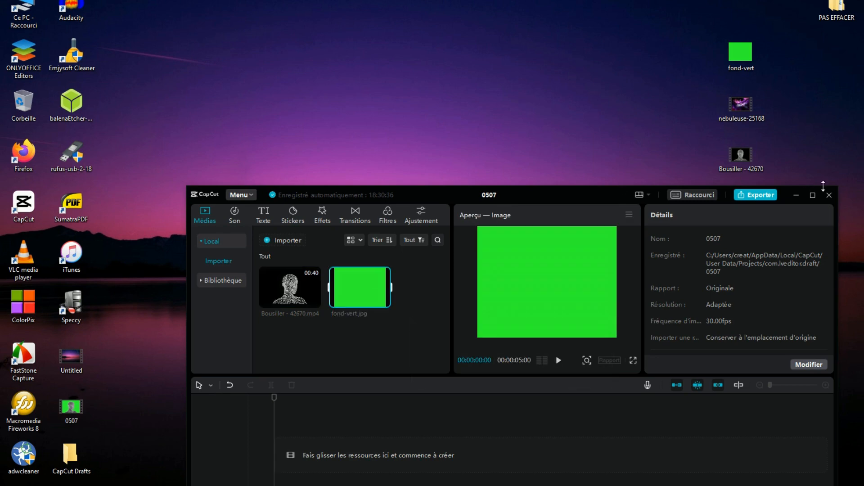
click(812, 194)
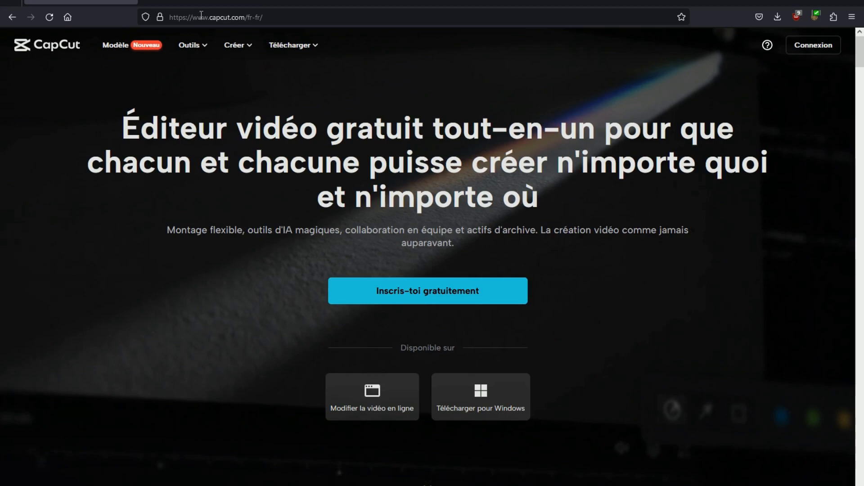
key(ctrl+Tab)
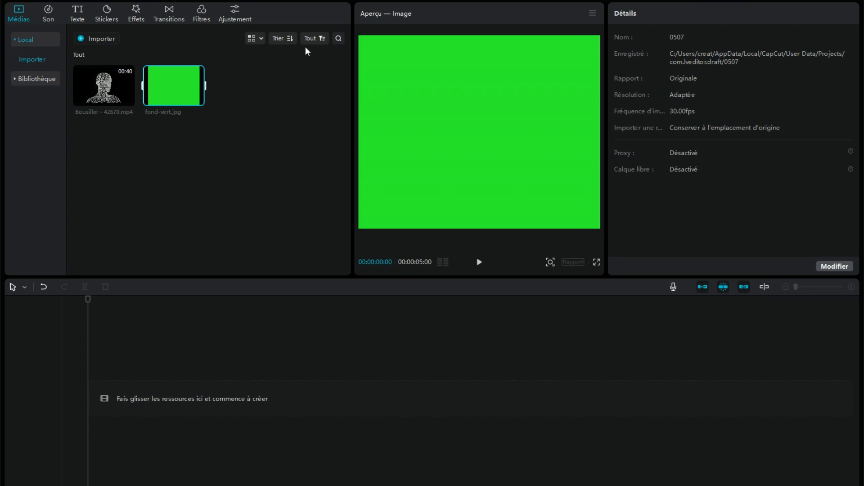
- Add Bousiller - 42670.mp4 at the start of the timeline and enable automatic cutout on the clip
drag(104, 86, 96, 401)
click(118, 401)
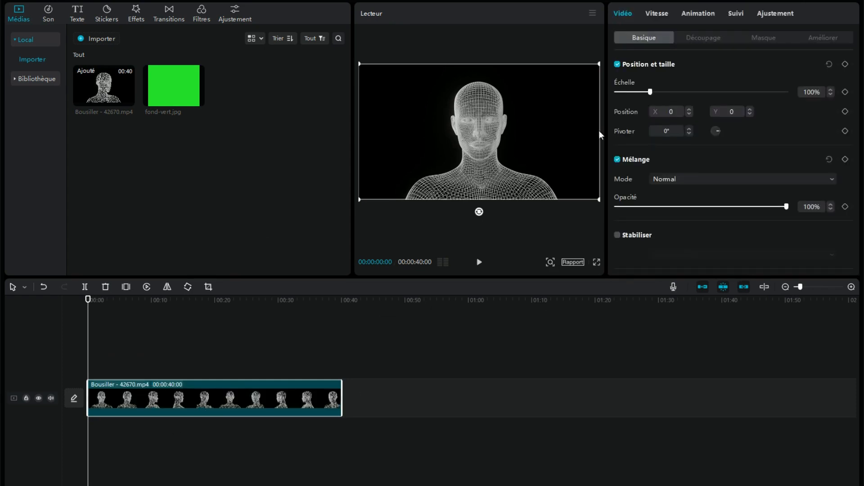
click(705, 39)
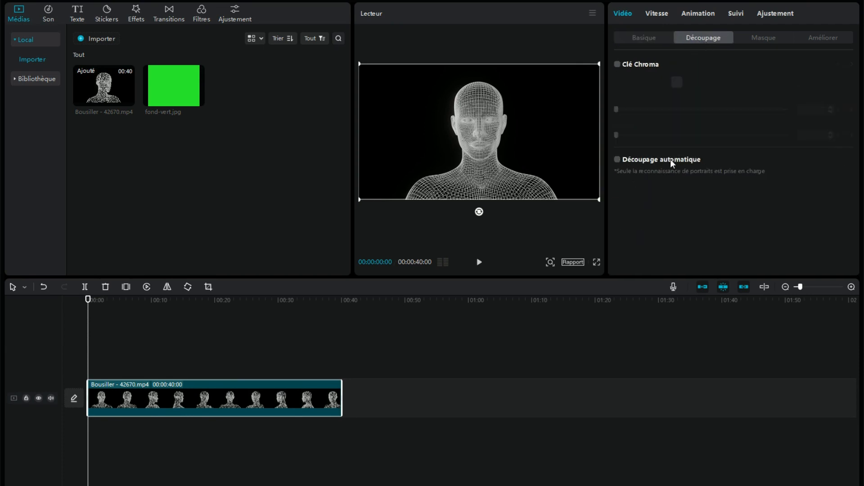
click(620, 163)
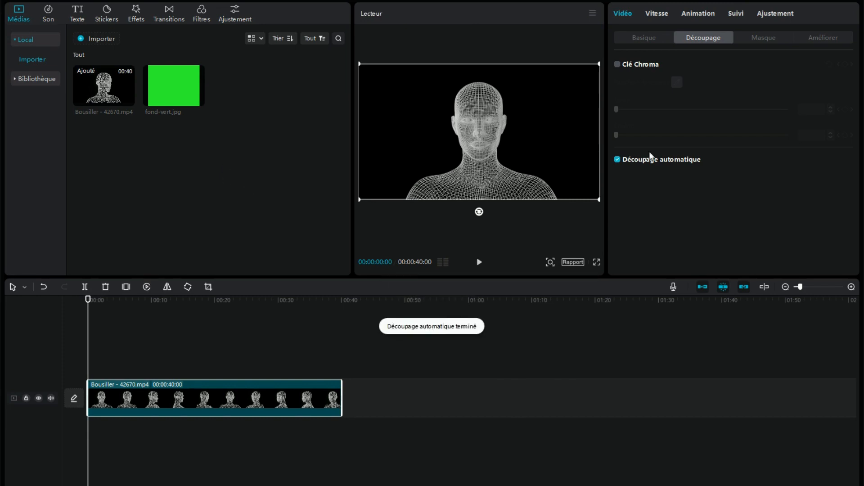
- Import the nebuleuse-25168 video from the desktop into the project media
drag(546, 1, 505, 144)
drag(742, 109, 331, 284)
click(791, 145)
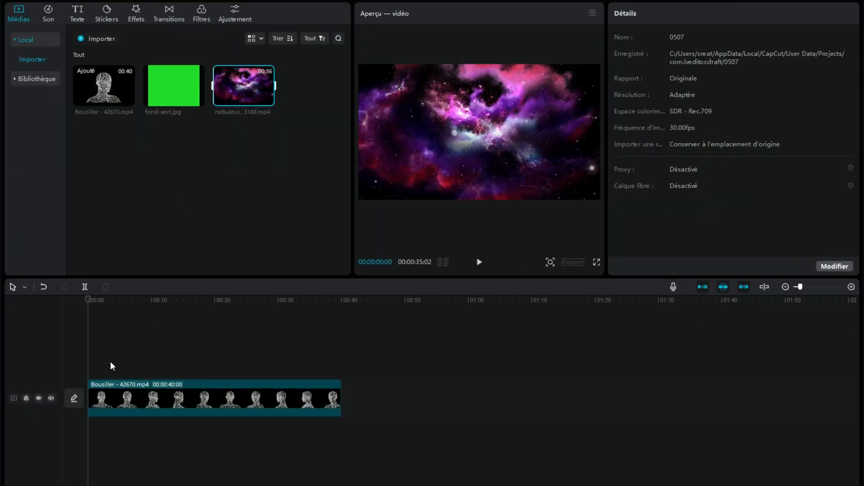
- Place the nebula video on the track beneath the Bousiller clip as its background, starting at the beginning
drag(266, 94, 93, 364)
drag(145, 409, 138, 332)
drag(136, 387, 136, 413)
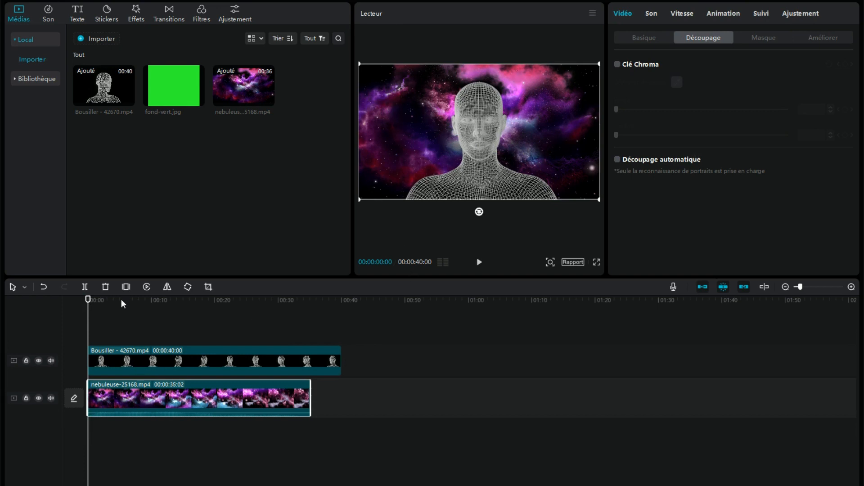
drag(90, 300, 84, 318)
- Delete the nebula clip from the timeline and move the Bousiller clip back to the main track
key(Delete)
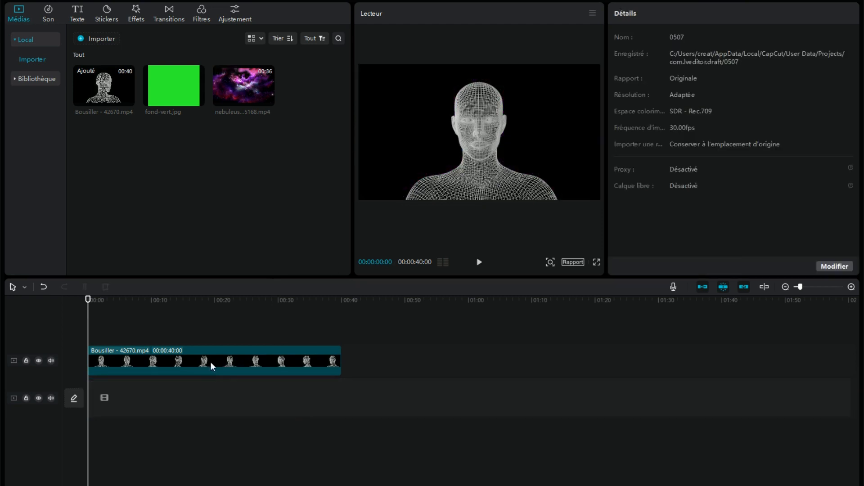
drag(210, 362, 219, 396)
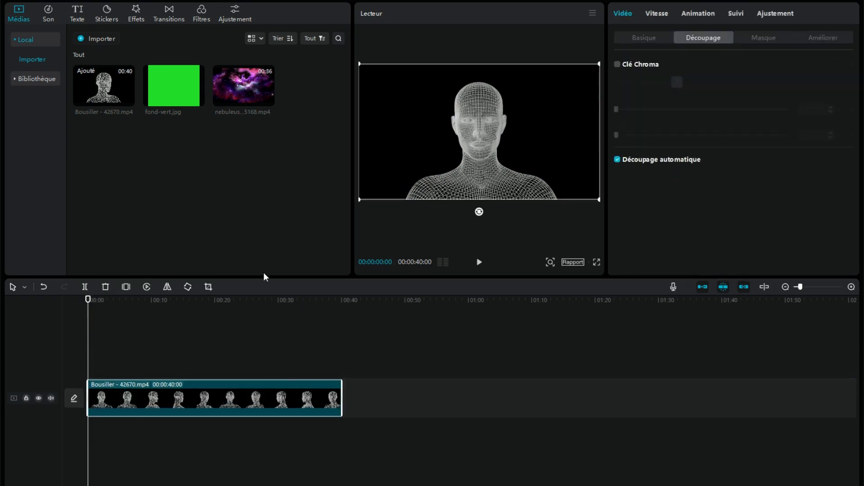
- Place the fond-vert image on the main track beneath the Bousiller clip, starting at the beginning
drag(176, 78, 85, 363)
drag(137, 404, 131, 327)
drag(108, 377, 113, 398)
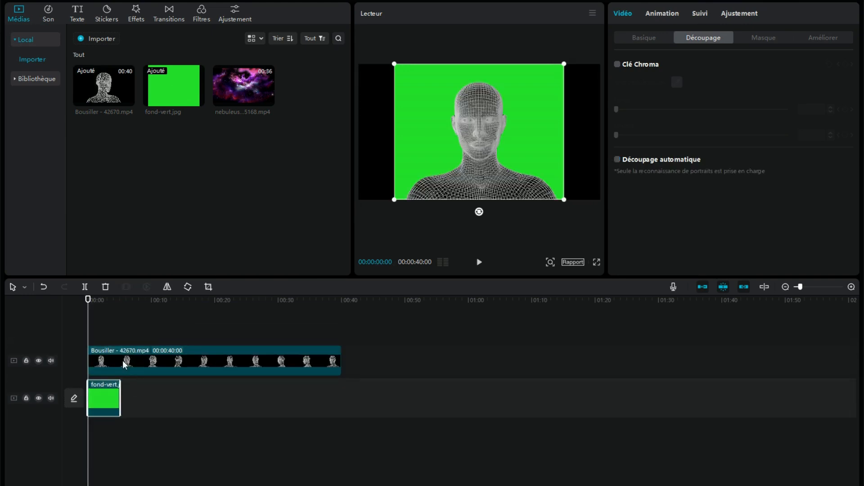
- Enlarge the green background to fill the frame width and extend its duration to 40 seconds
click(116, 396)
drag(395, 196, 358, 211)
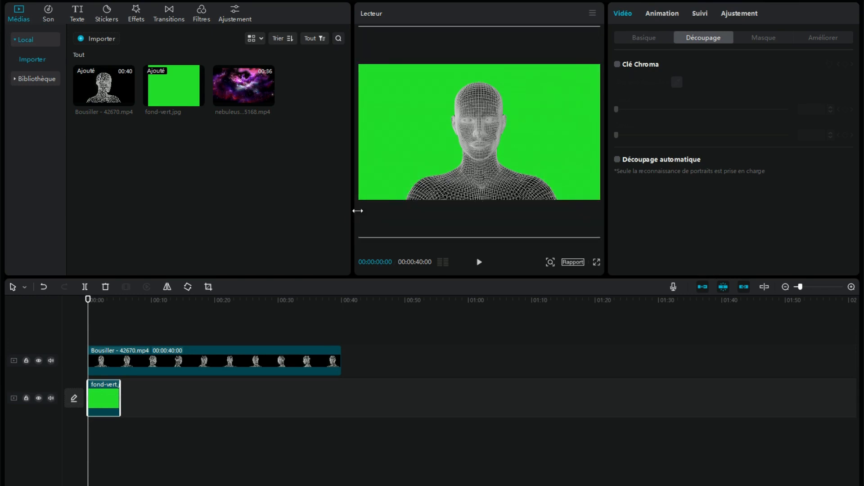
drag(120, 397, 339, 398)
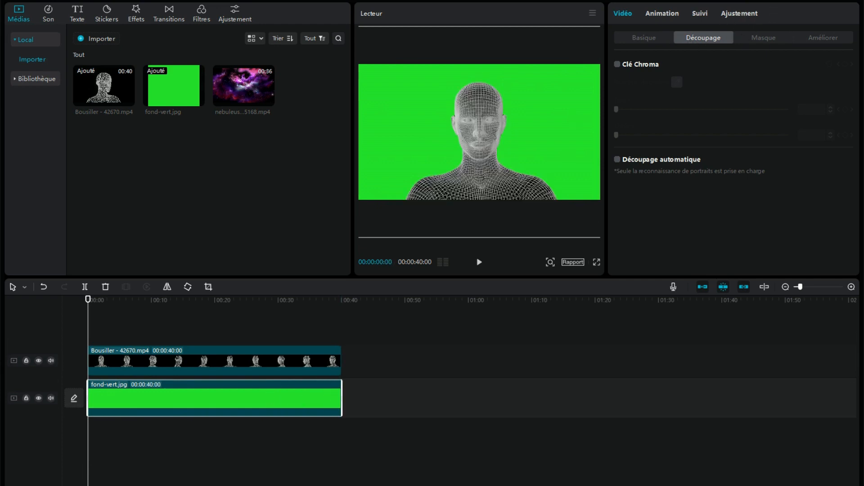
- Export the green-screen video as 0507(1) to the desktop folder (Bureau) and locate the file on the desktop
click(773, 1)
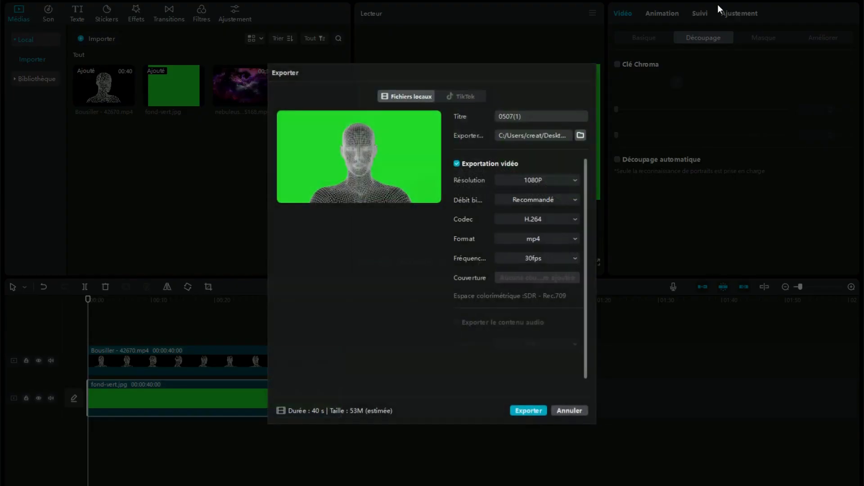
click(580, 135)
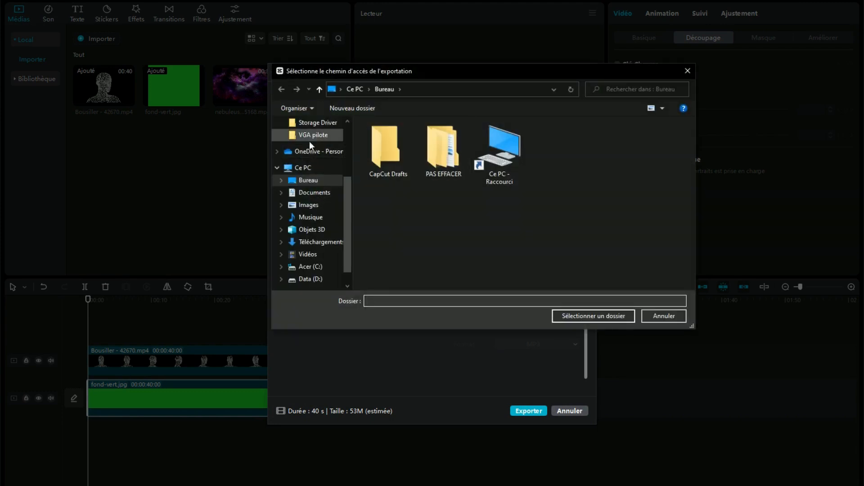
click(308, 181)
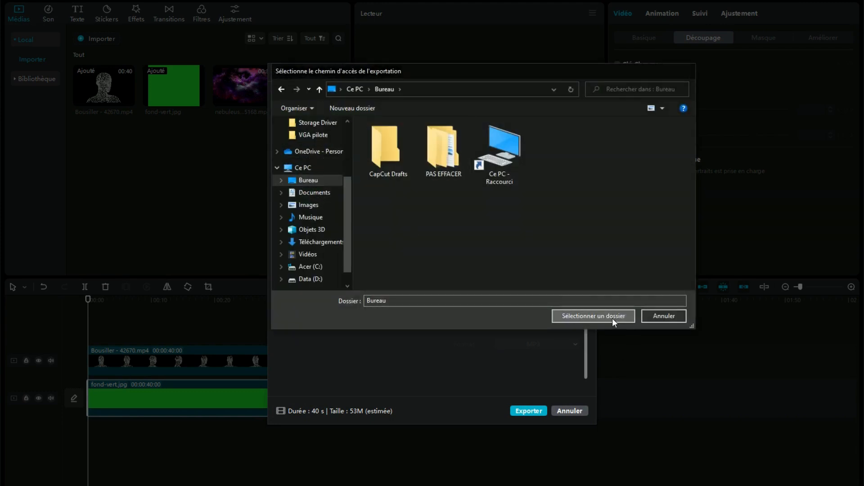
click(612, 318)
click(533, 410)
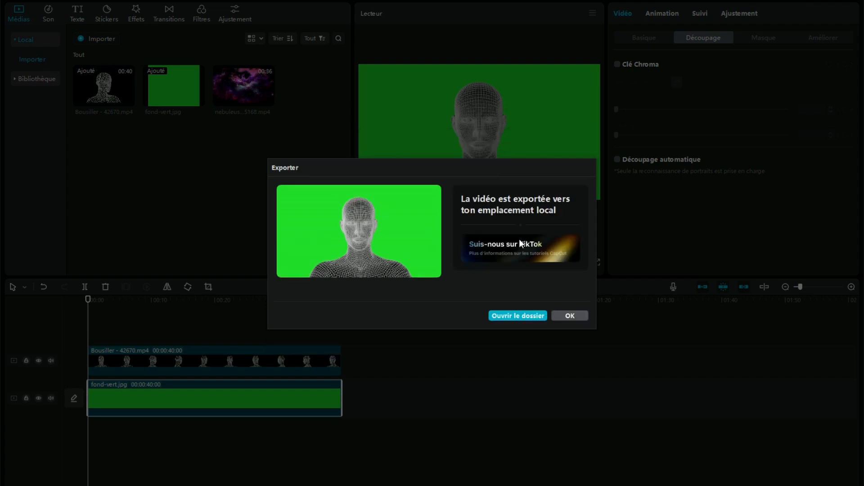
click(573, 315)
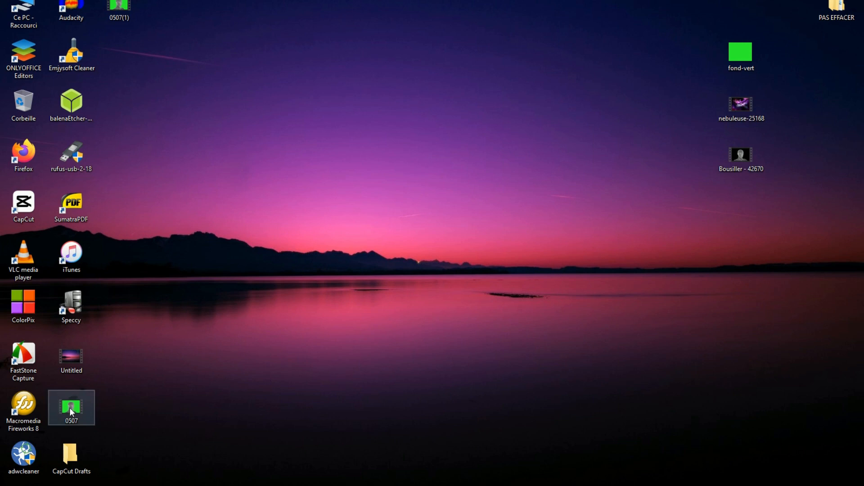
mouse_move(71, 407)
mouse_down()
mouse_move(324, 221)
mouse_move(139, 322)
mouse_move(72, 410)
mouse_up()
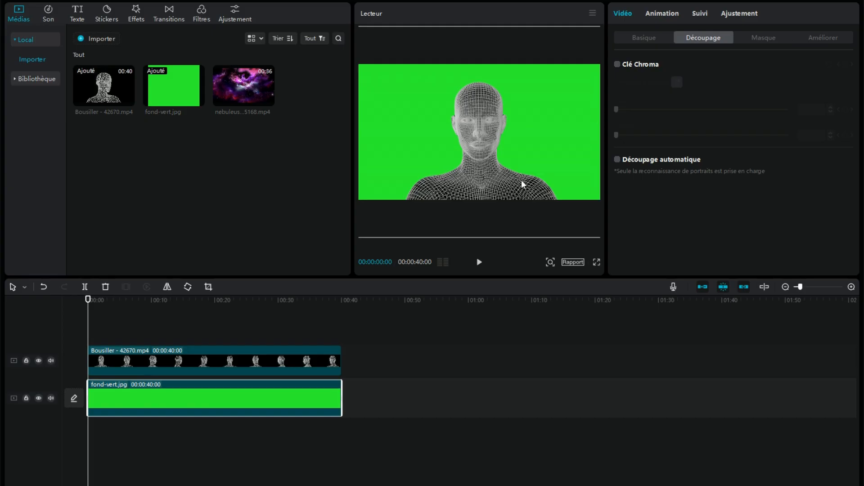
- Delete Bousiller - 42670.mp4 from the project media and remove the fond-vert clip from the timeline
click(108, 90)
key(Delete)
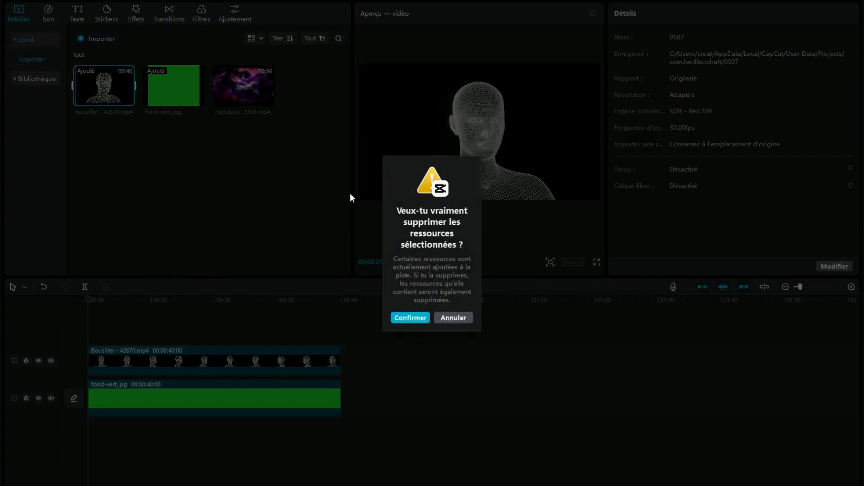
click(409, 316)
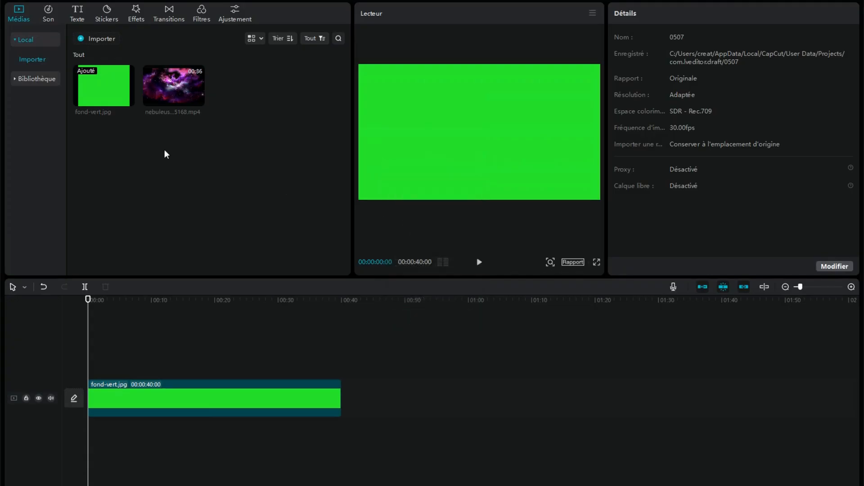
click(212, 401)
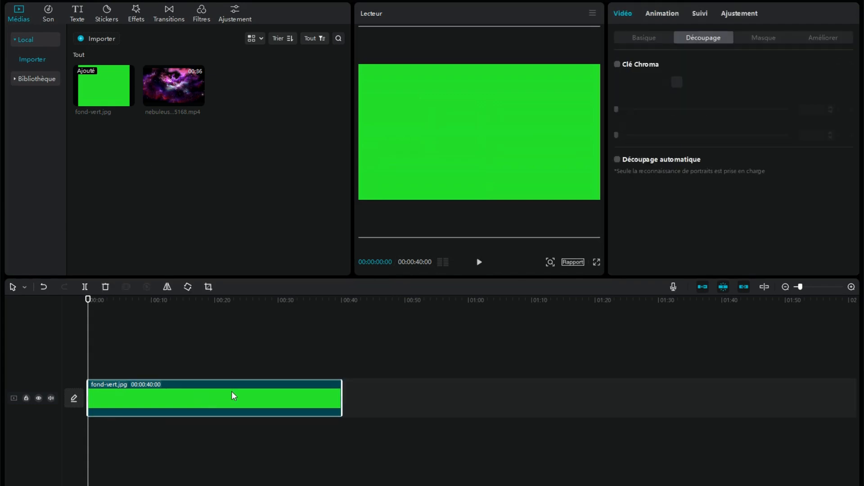
key(Delete)
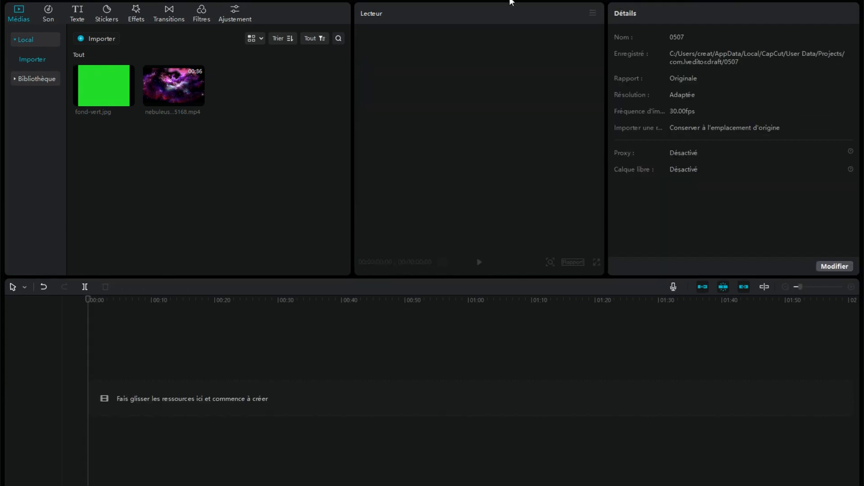
- Import the exported 0507(1) video from the desktop and add it at the start of the timeline
drag(510, 1, 456, 108)
drag(118, 9, 630, 140)
click(757, 109)
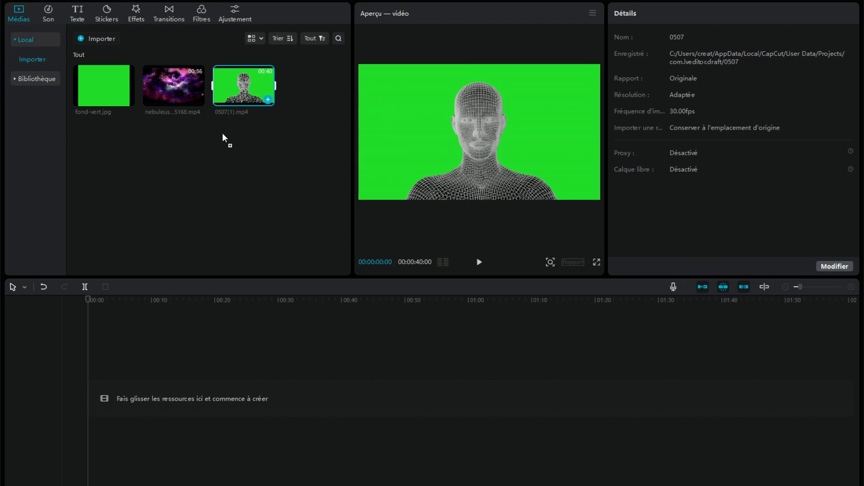
drag(234, 97, 95, 398)
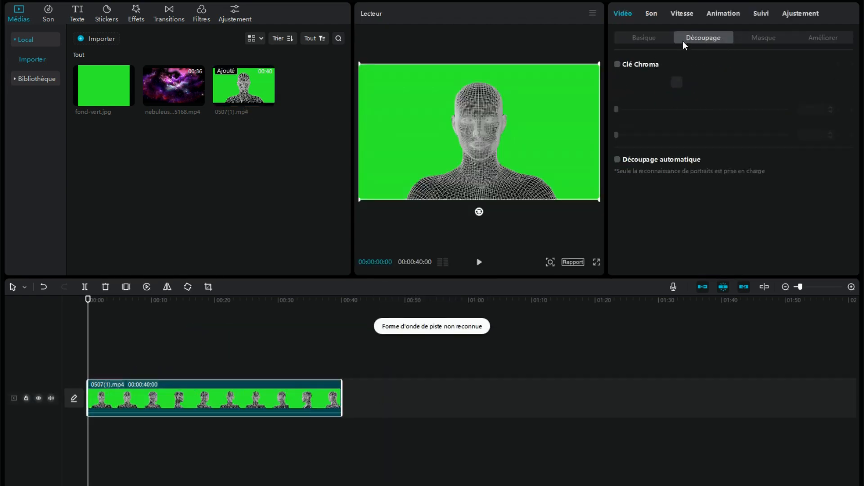
- Apply a chroma key to the 0507(1) clip, sampling the green background colour and setting the strength (Force) to 66
click(642, 36)
click(698, 39)
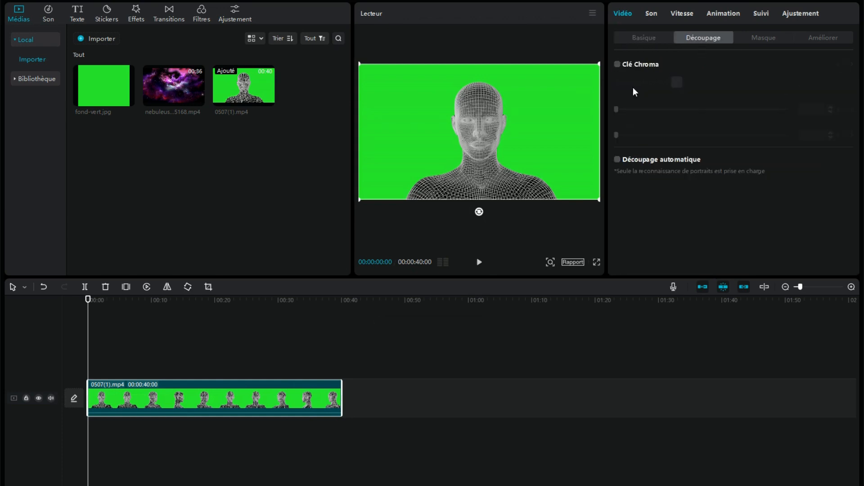
click(617, 65)
click(678, 82)
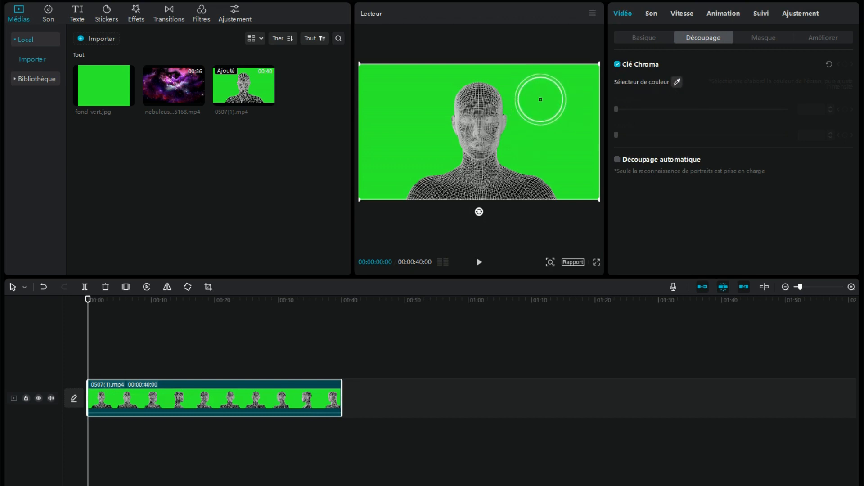
click(564, 99)
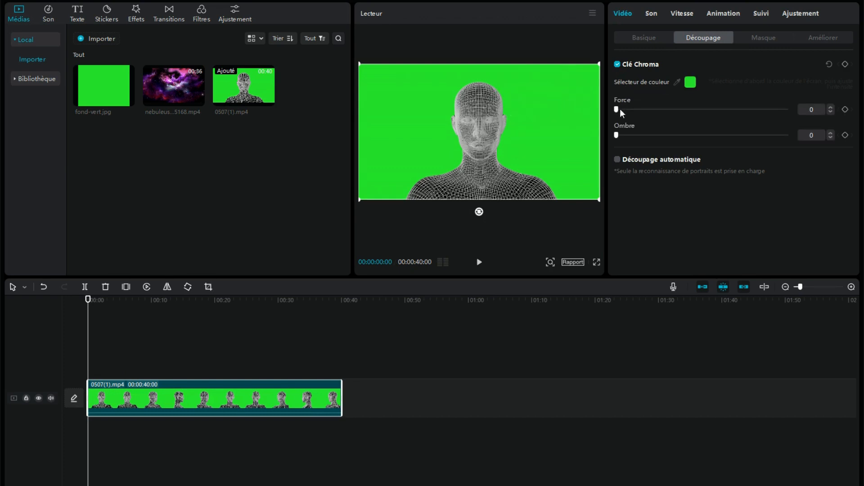
drag(617, 109, 729, 115)
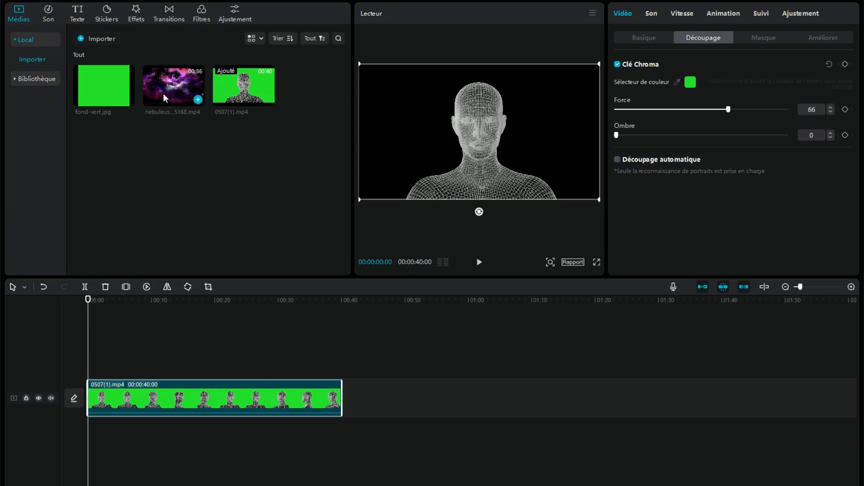
- Place nebuleuse-25168.mp4 on the track beneath the 0507(1) clip and trim the 0507(1) clip's end to a duration of 00:00:34:17
drag(161, 92, 90, 358)
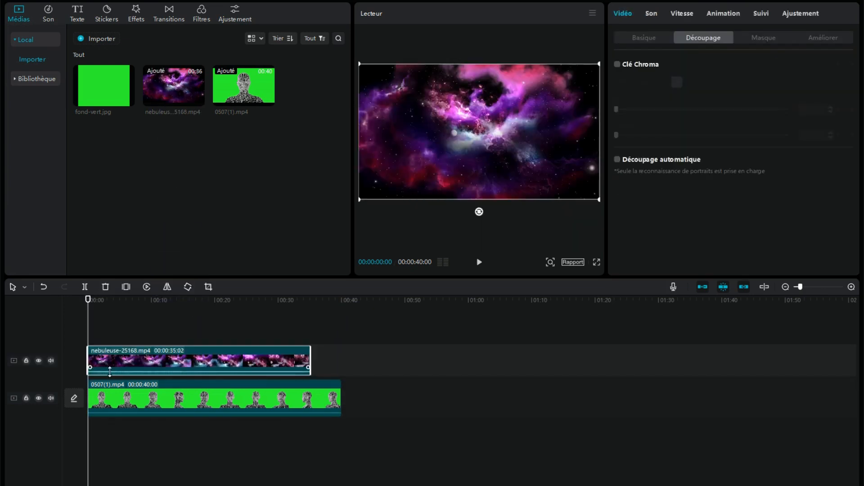
drag(142, 365, 144, 407)
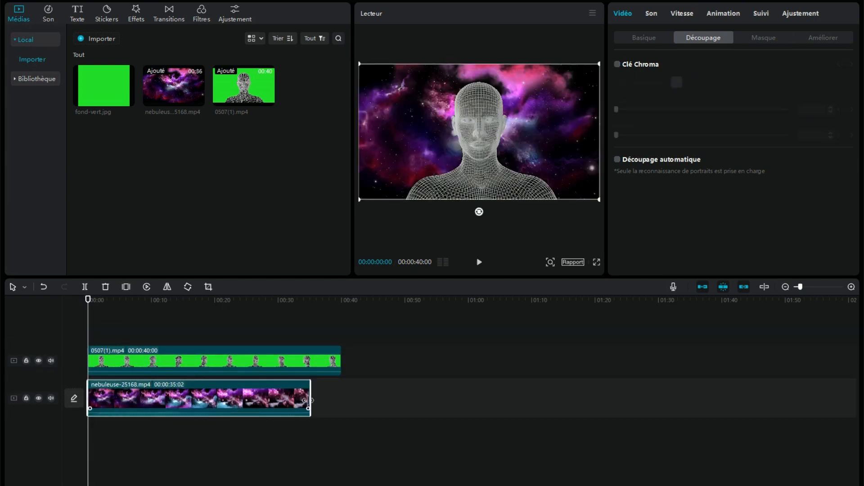
drag(339, 360, 304, 366)
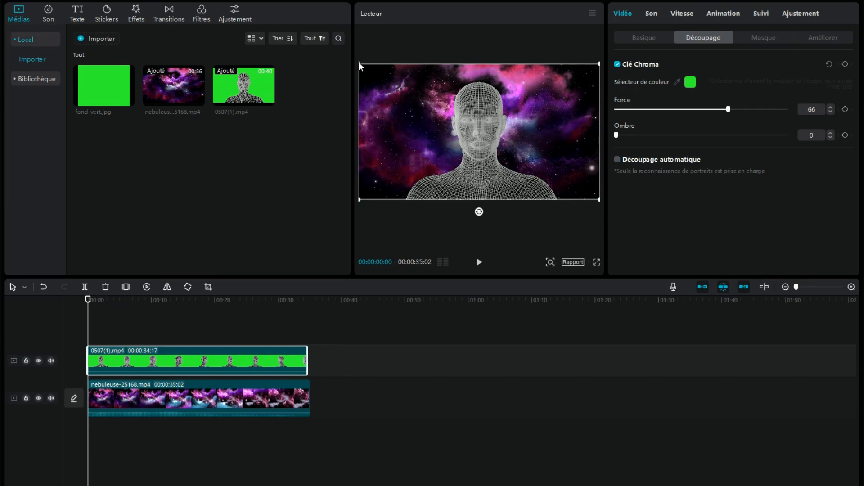
- Scale the keyed subject down to about three quarters of the frame width and reposition it over the nebula background
drag(358, 63, 378, 80)
mouse_move(479, 131)
mouse_down()
mouse_move(523, 120)
mouse_move(560, 144)
mouse_move(378, 141)
mouse_move(483, 75)
mouse_move(586, 136)
mouse_move(372, 121)
mouse_move(426, 68)
mouse_move(596, 101)
mouse_move(391, 164)
mouse_move(487, 58)
mouse_move(547, 60)
mouse_move(466, 96)
mouse_move(491, 159)
mouse_move(490, 136)
mouse_up()
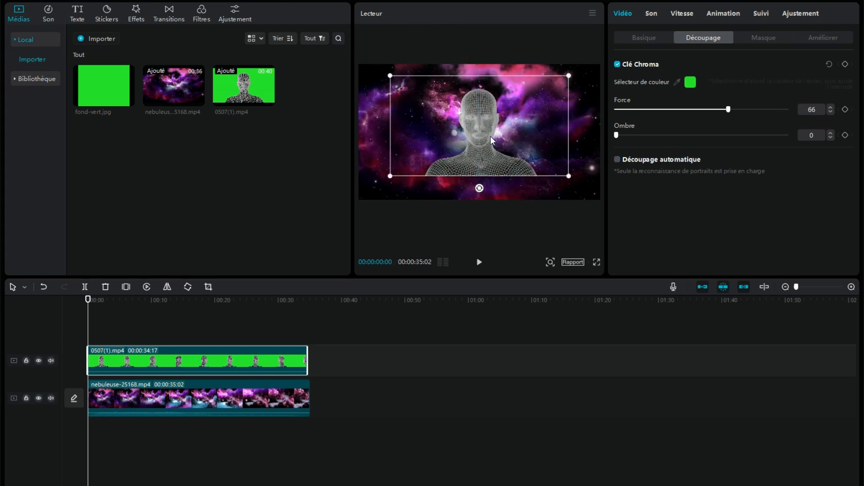